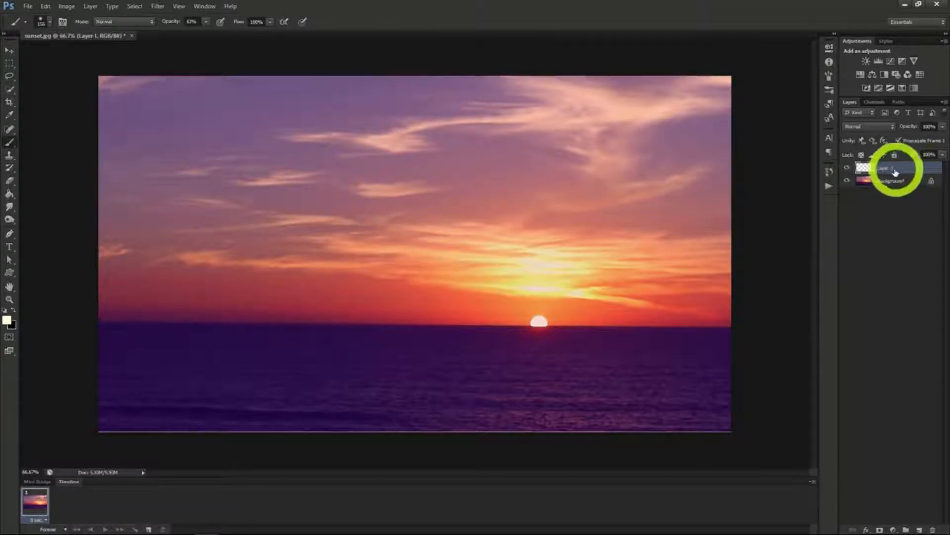
Enlarge the soft brush to 300 px and stamp one pale dab on Layer 1 at the horizon, just left of the sun
click(51, 22)
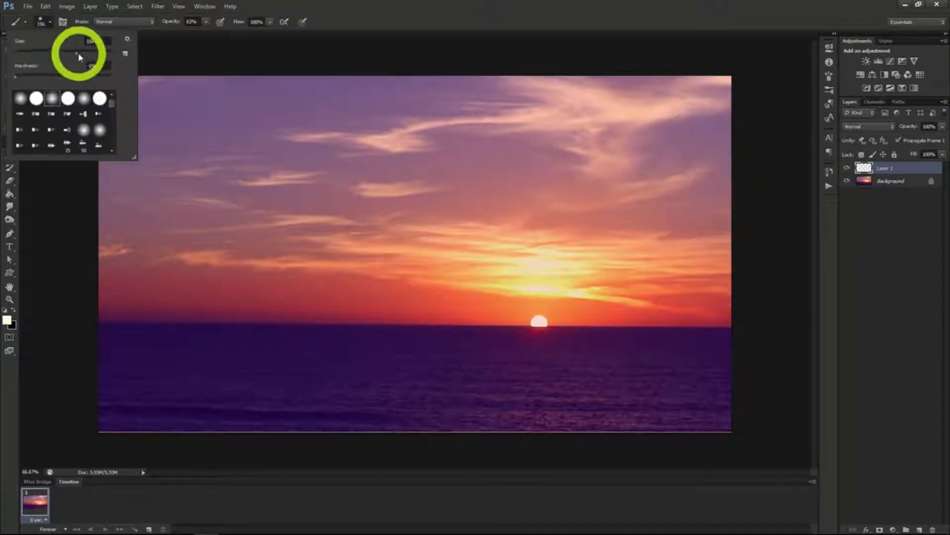
drag(77, 53, 93, 57)
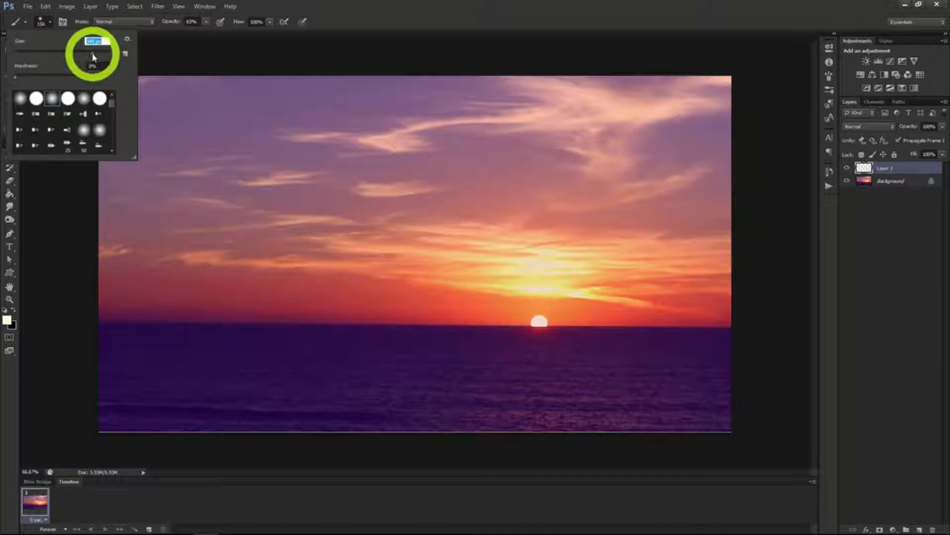
click(49, 23)
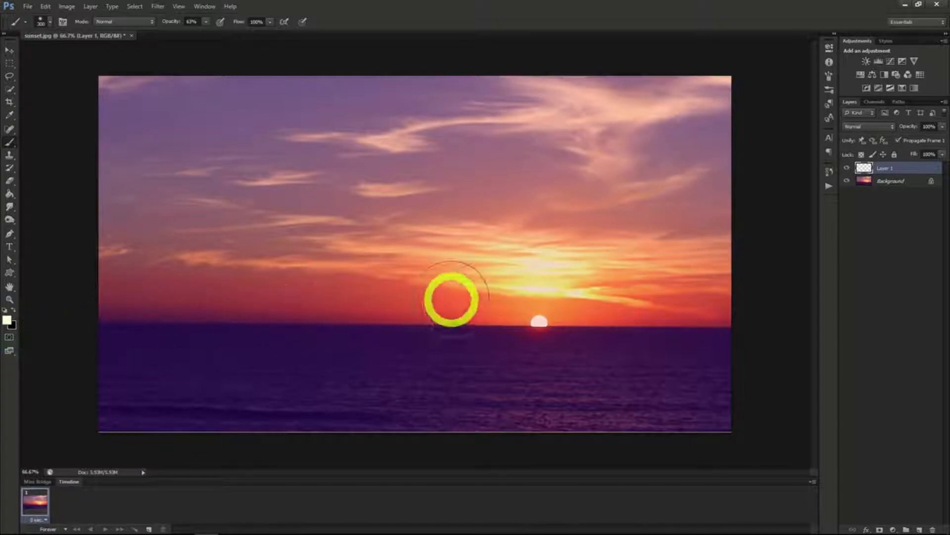
click(438, 301)
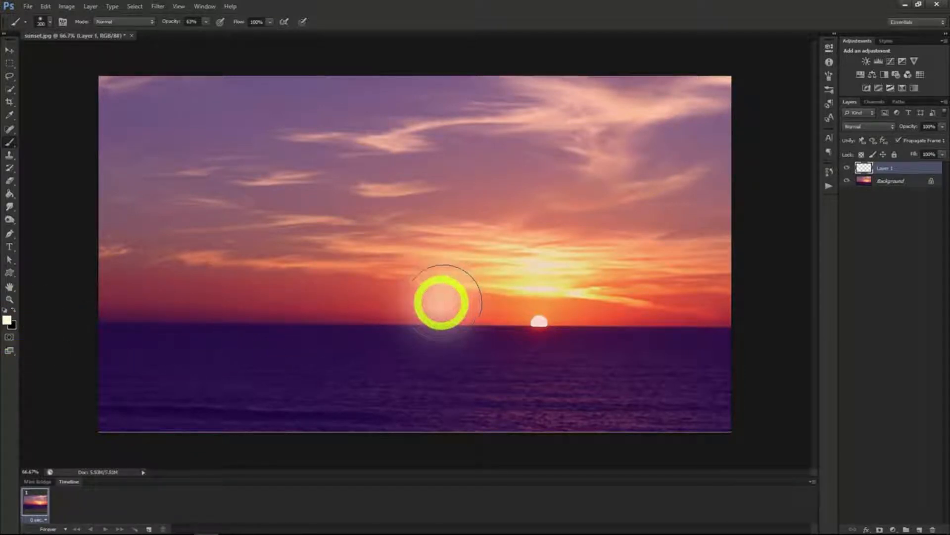
Apply the Add Noise filter to the pale glow on Layer 1 with an amount of 3.5% and Uniform distribution
click(539, 323)
scroll(476, 331, up, 5)
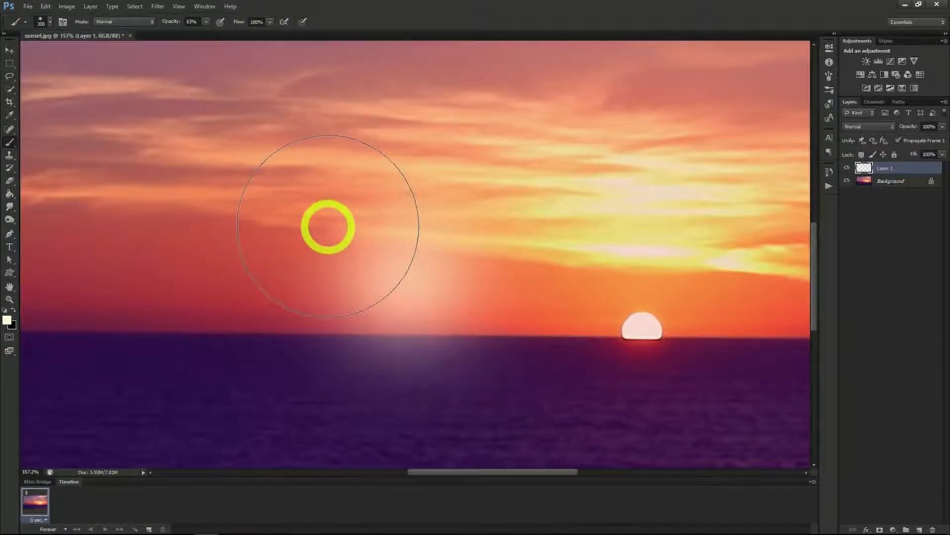
click(157, 6)
click(190, 144)
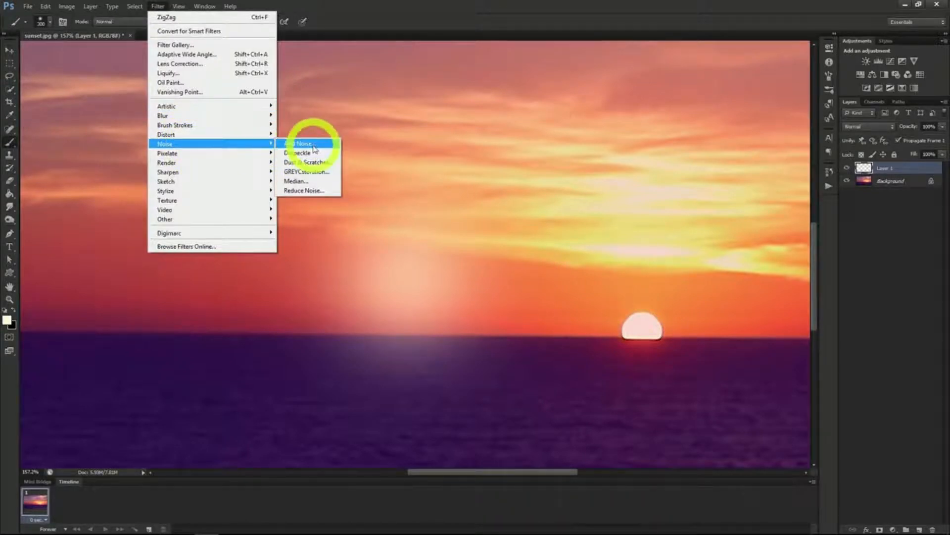
click(303, 143)
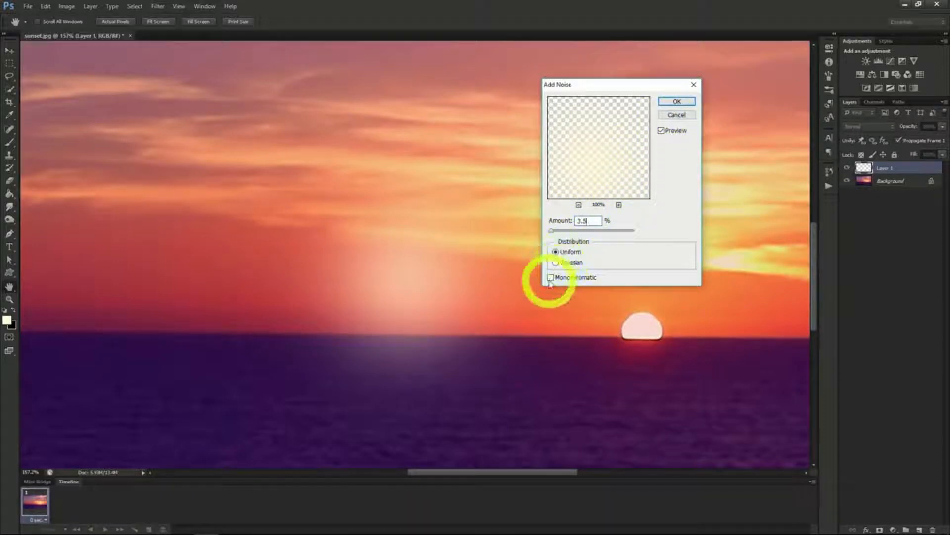
click(673, 101)
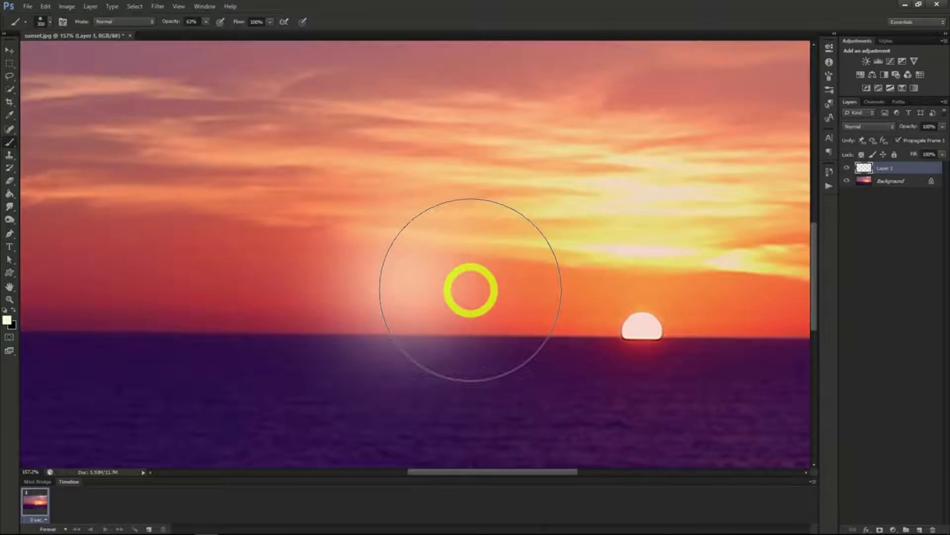
Duplicate Layer 1 within sunset.jpg and name the copy "White"
right_click(891, 168)
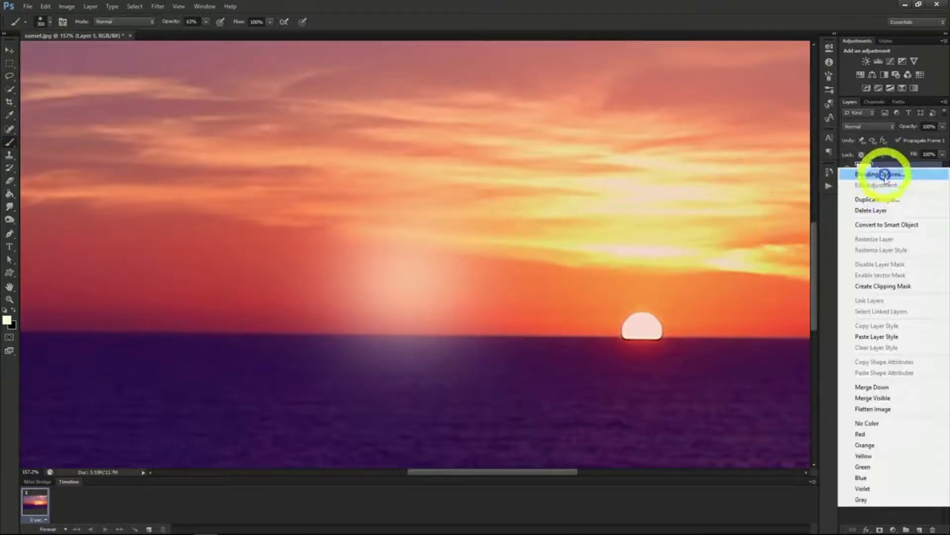
click(886, 200)
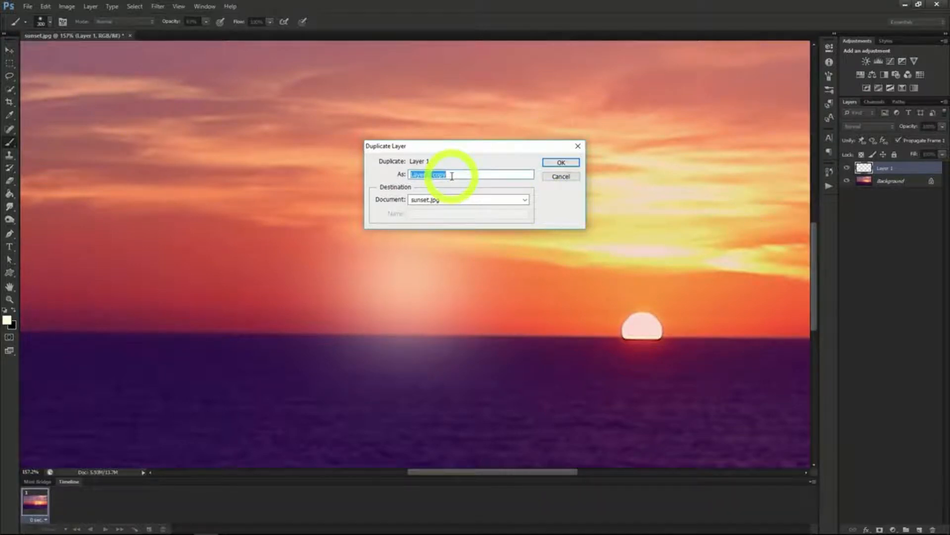
text(White)
key(Return)
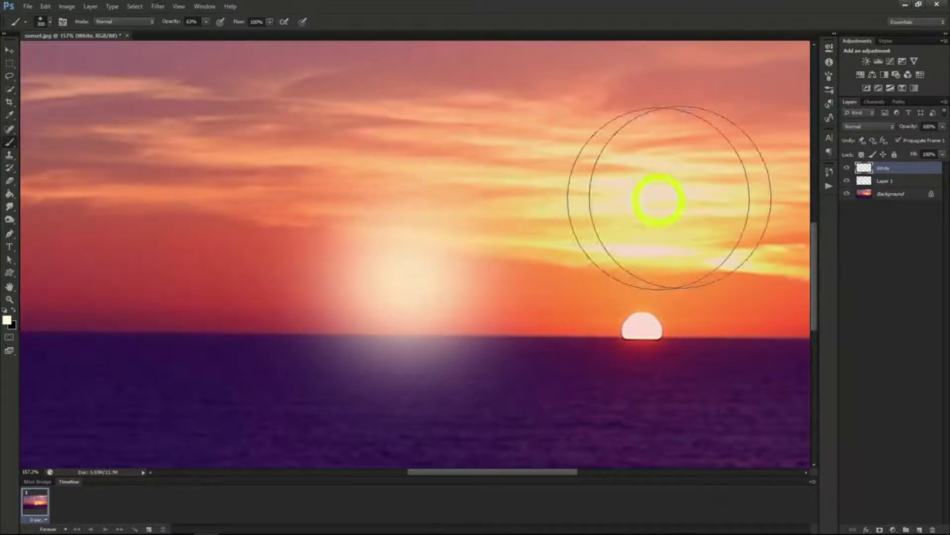
Rename the original glow layer, Layer 1, as "Orange"
click(886, 182)
right_click(885, 183)
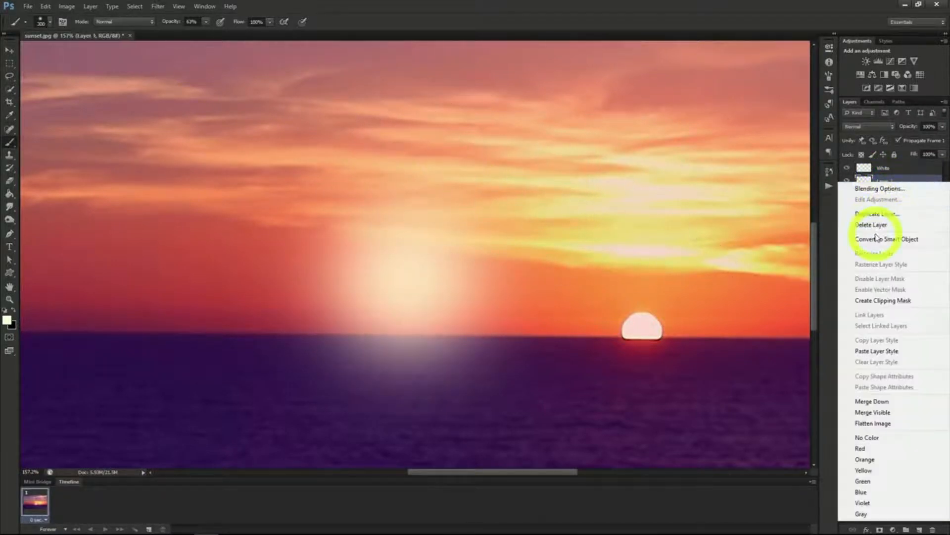
click(891, 183)
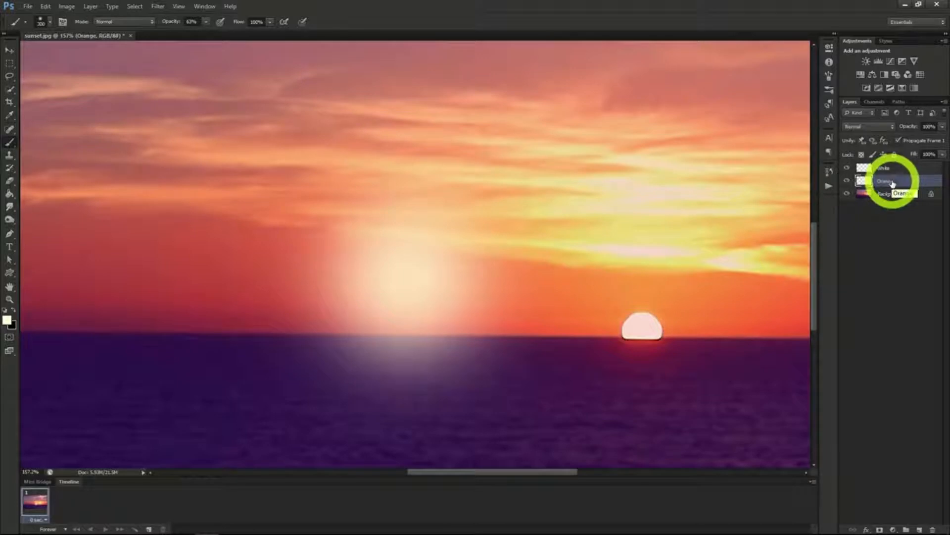
Hide the White layer and colorize the Orange layer using Hue/Saturation with hue 45, saturation 97 and lightness -21
click(847, 168)
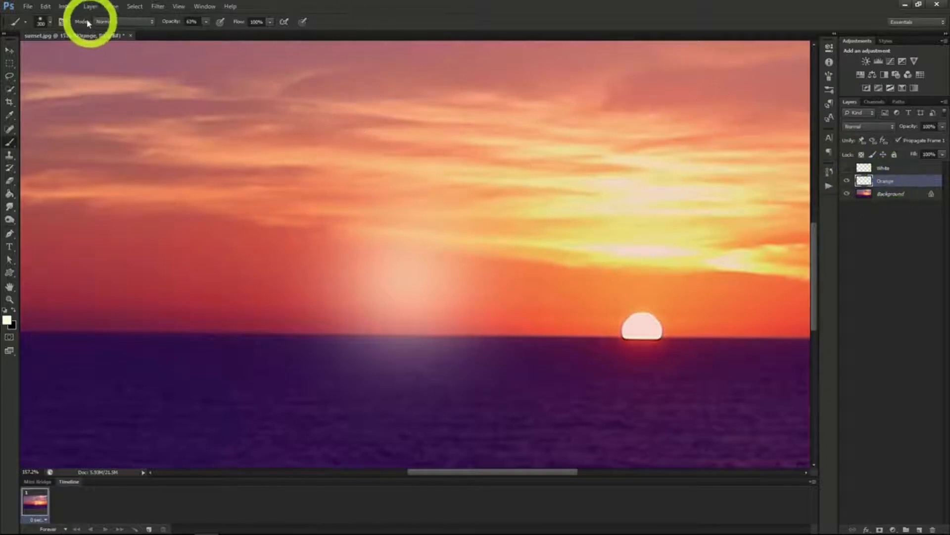
click(66, 6)
mouse_move(90, 33)
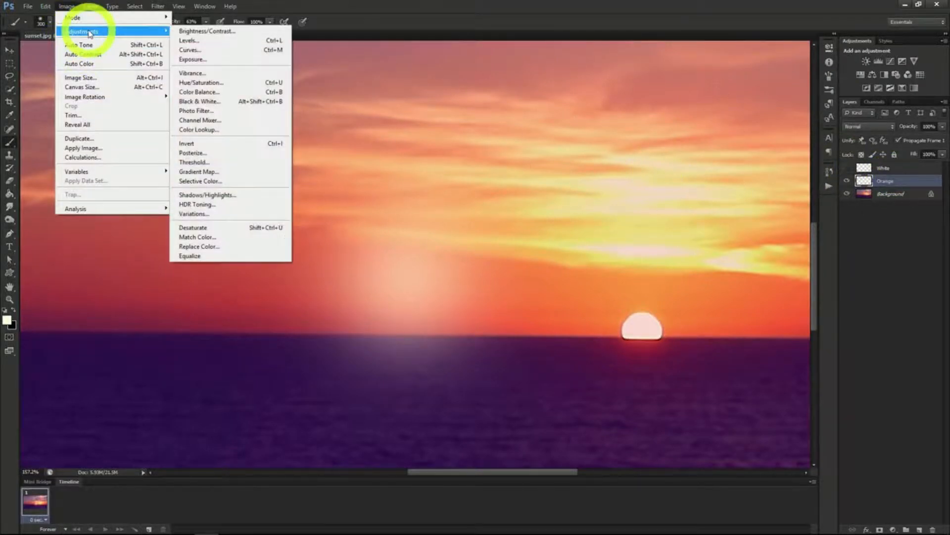
click(208, 83)
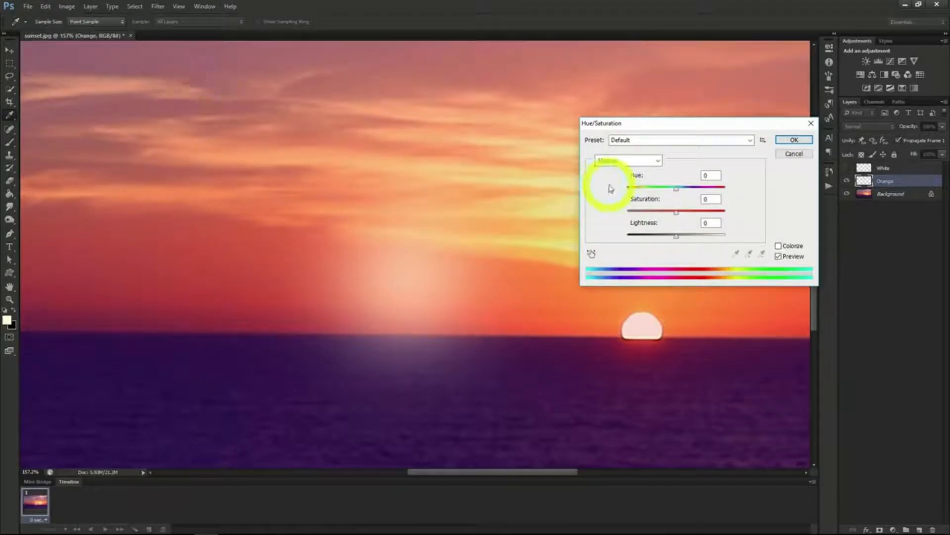
click(778, 246)
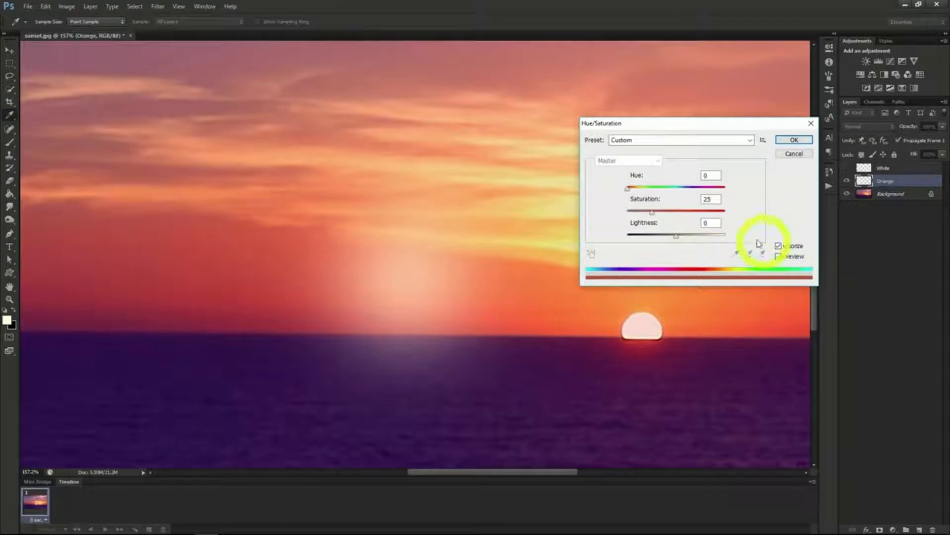
click(629, 189)
drag(631, 191, 748, 221)
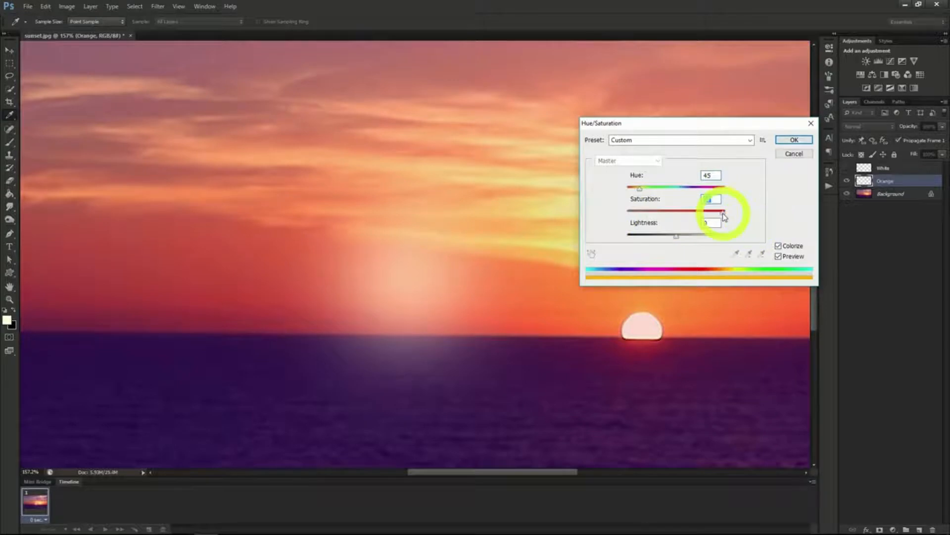
drag(676, 238, 667, 237)
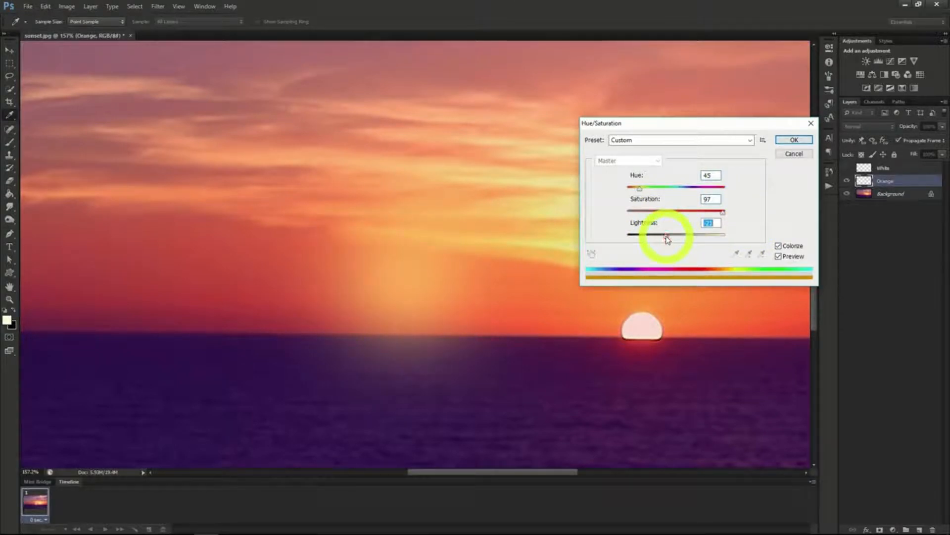
click(794, 139)
key(b)
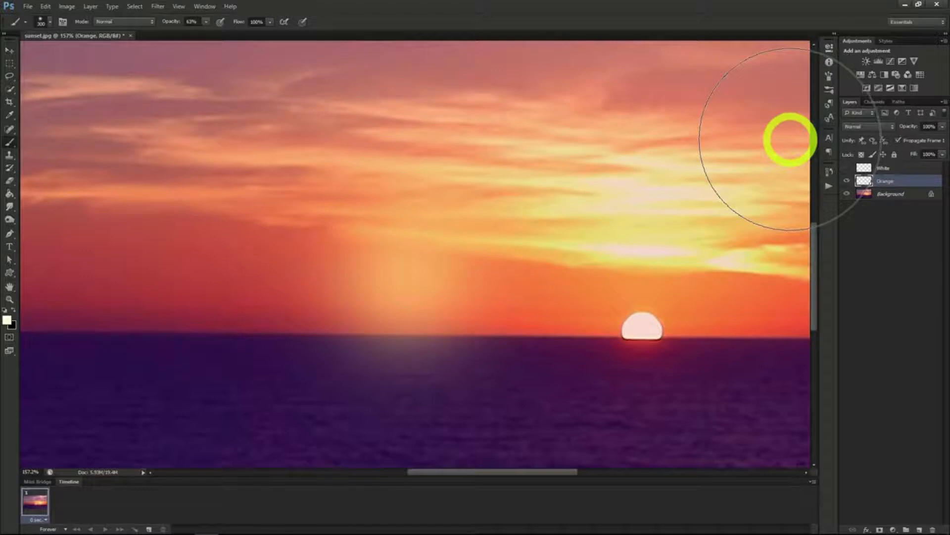
Set the Orange layer's blend mode to Screen, and show the White layer with its blend mode set to Linear Dodge (Add)
click(860, 127)
click(864, 232)
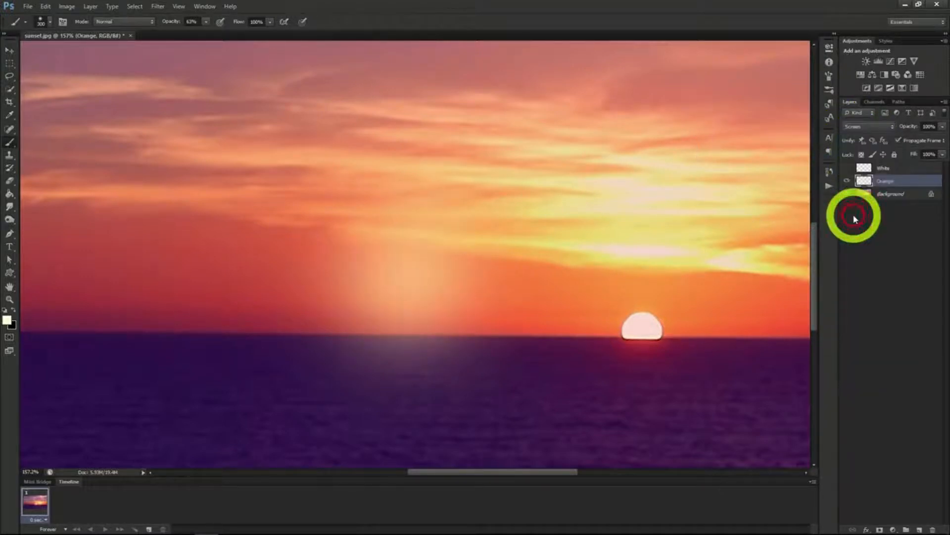
click(868, 126)
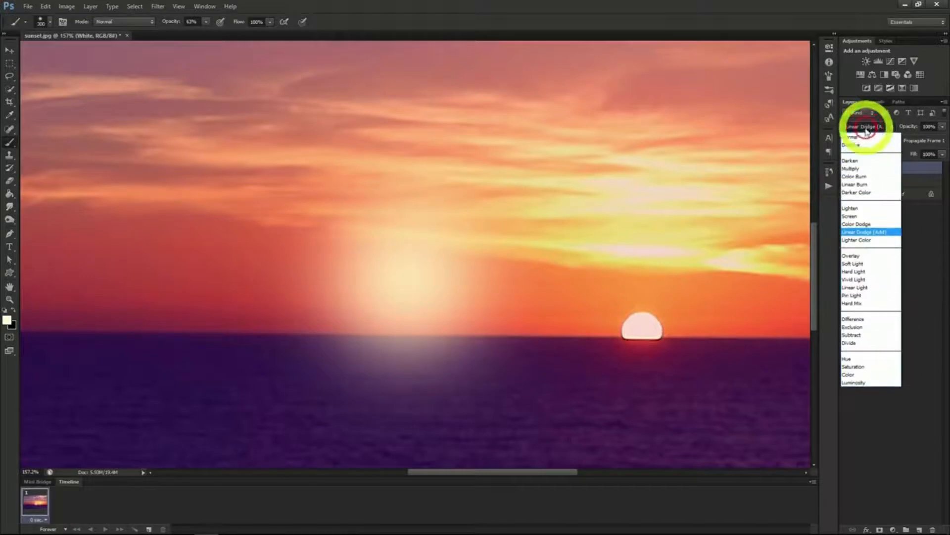
click(862, 233)
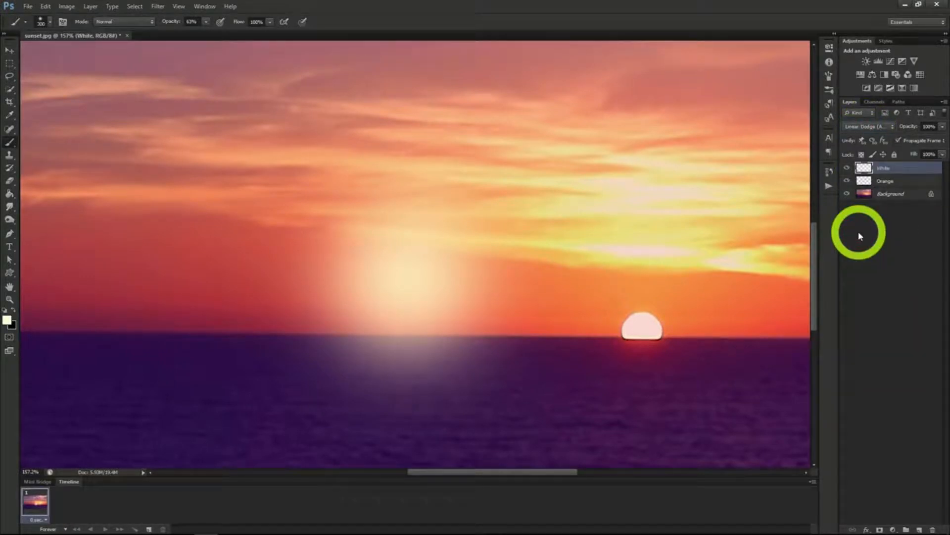
Scale the Orange layer's glow proportionally to about 113.72% and move it back to be centred behind the white glow
click(894, 182)
key(ctrl+t)
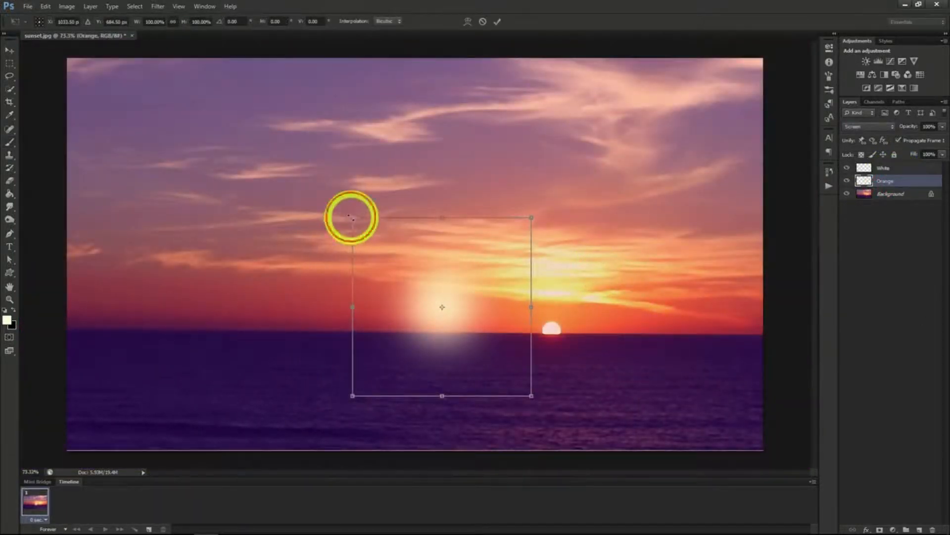
drag(352, 216, 321, 197)
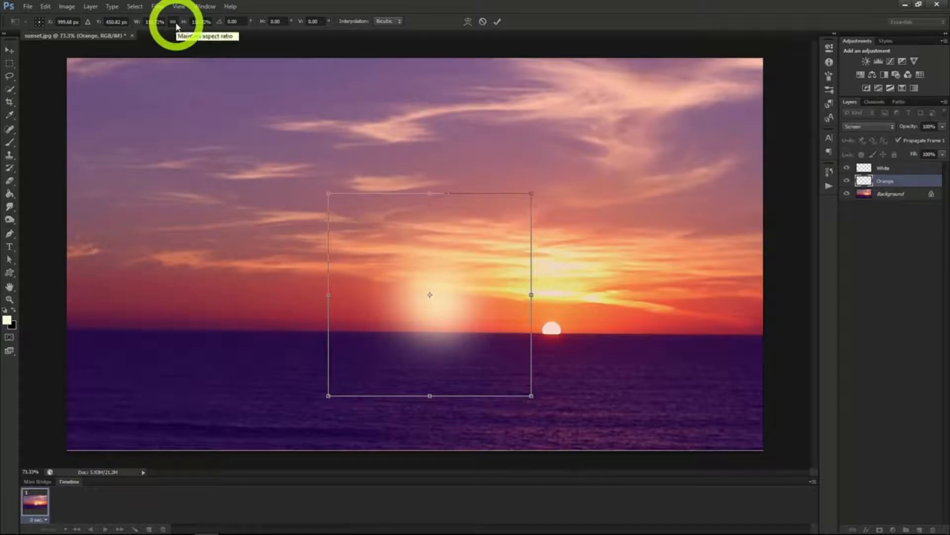
click(6, 52)
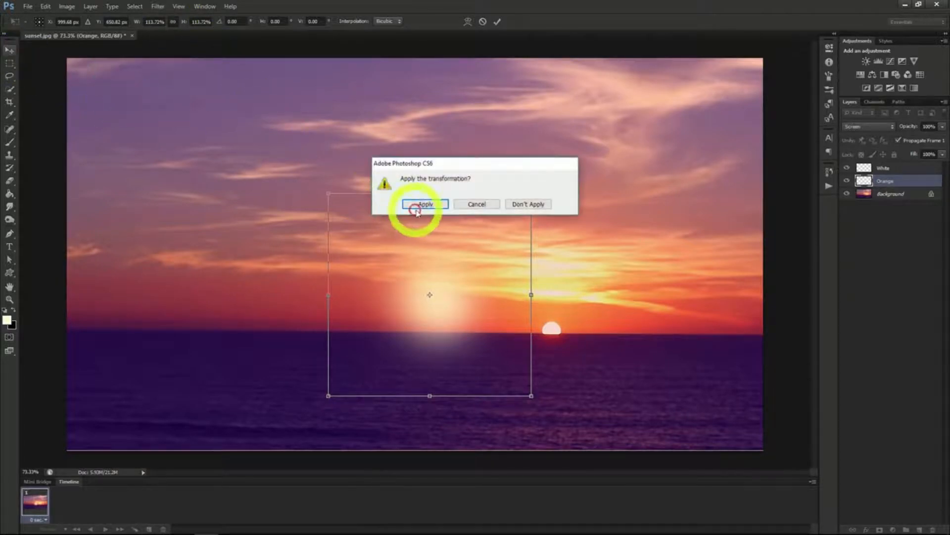
click(420, 204)
drag(460, 242, 477, 254)
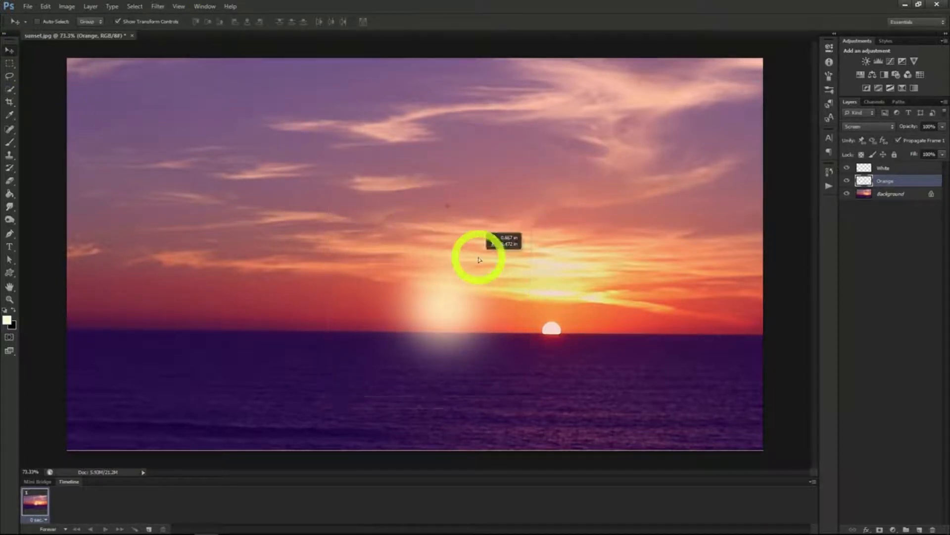
Select the White and Orange layers together, centre their glow over the setting sun and enlarge it proportionally
click(894, 169)
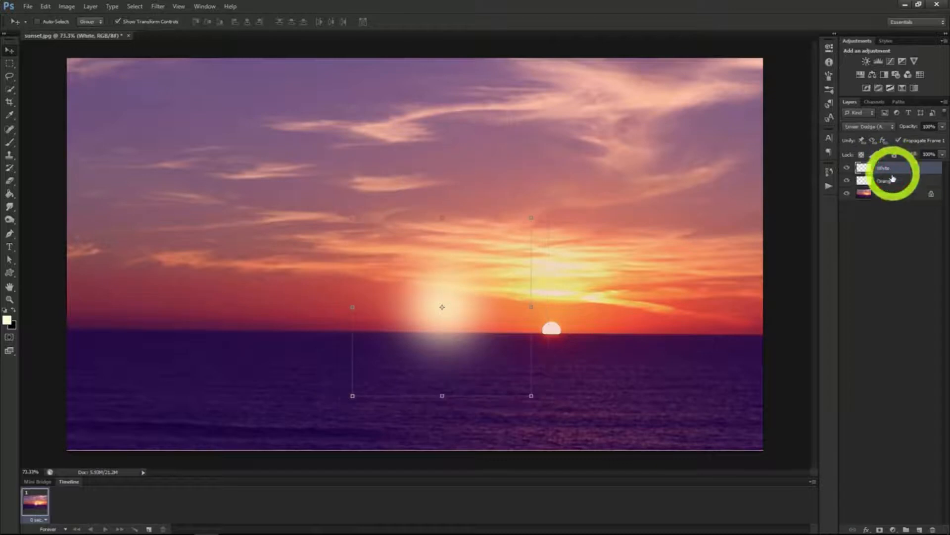
shift+click(891, 183)
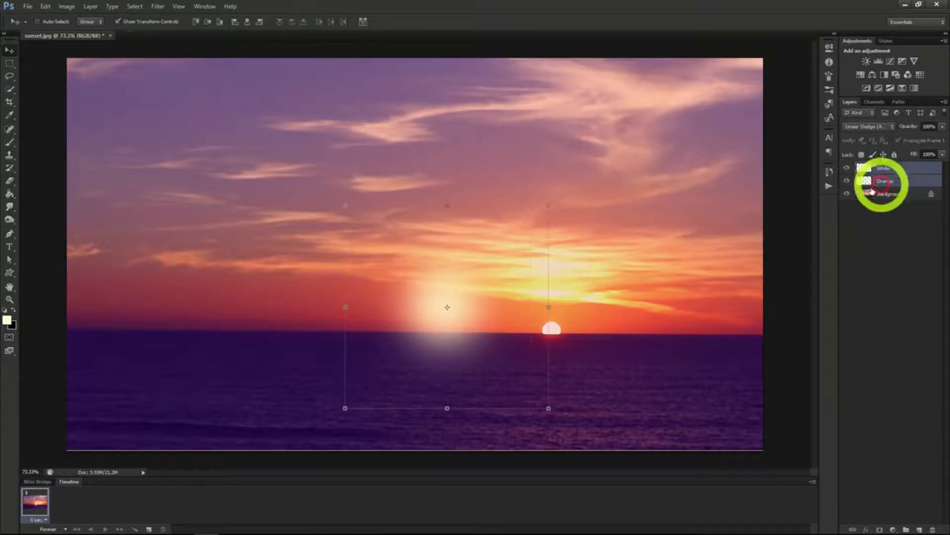
drag(477, 306, 574, 323)
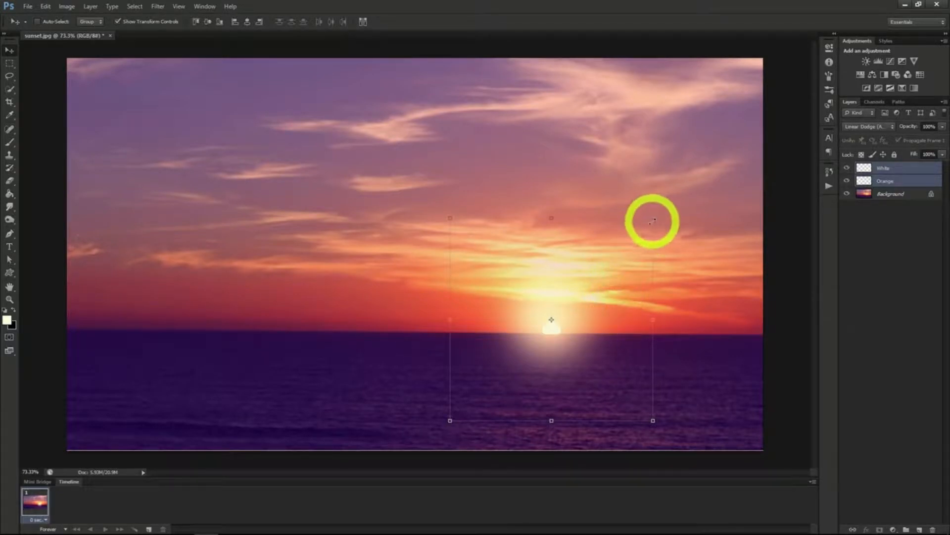
drag(573, 275, 577, 287)
click(874, 178)
click(882, 169)
click(882, 177)
click(883, 171)
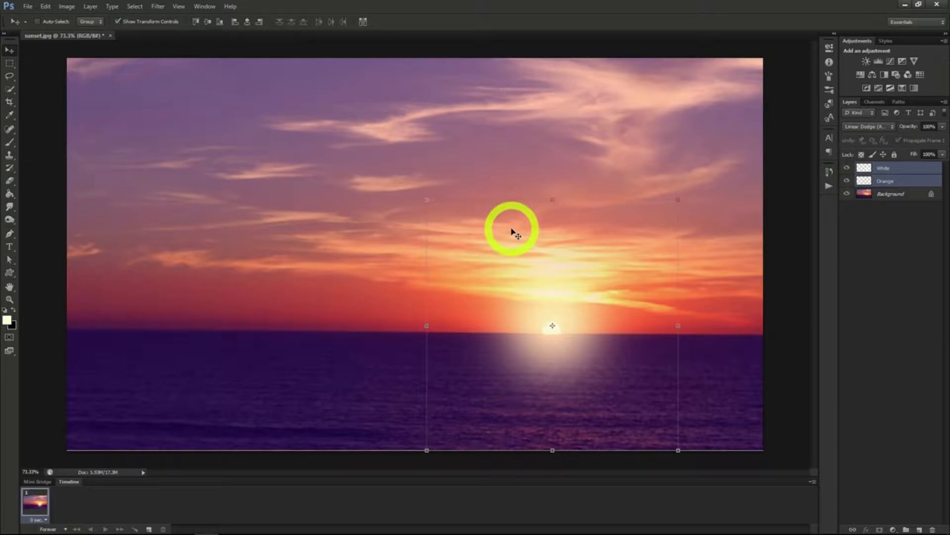
Check the blend modes of both glow layers and lower the Orange layer's opacity to 50%
click(886, 181)
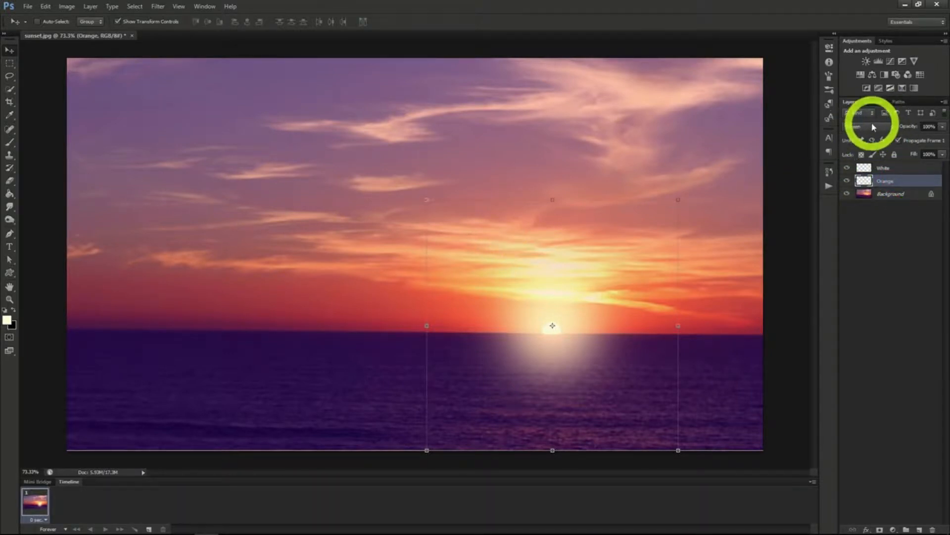
click(896, 171)
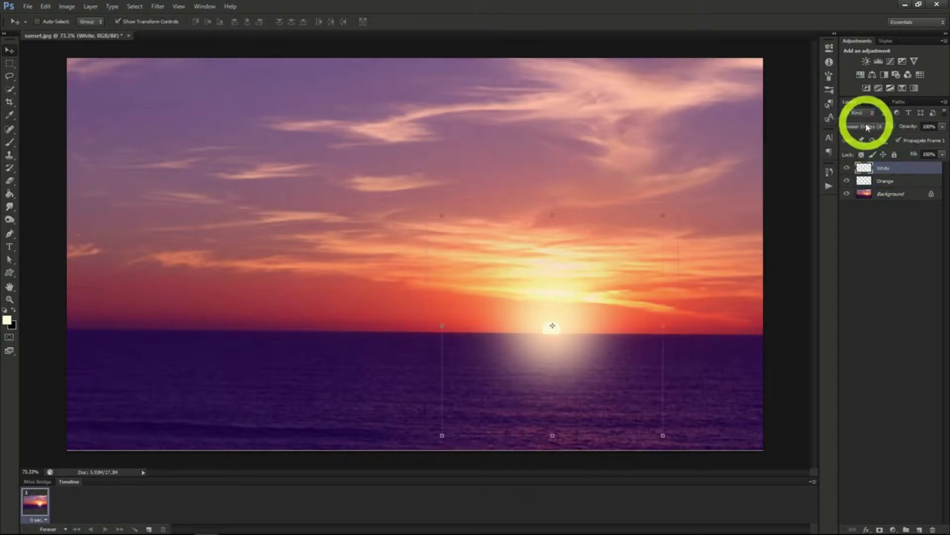
click(900, 183)
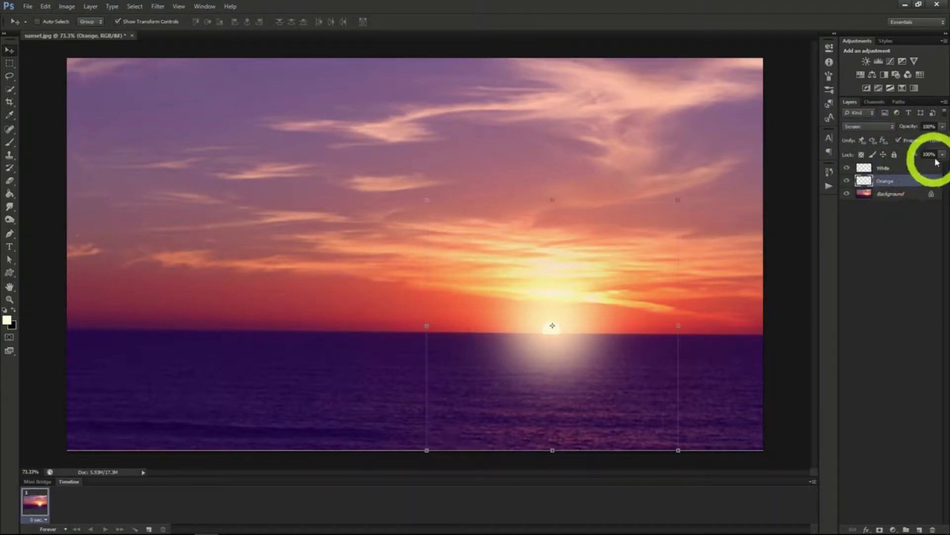
click(916, 140)
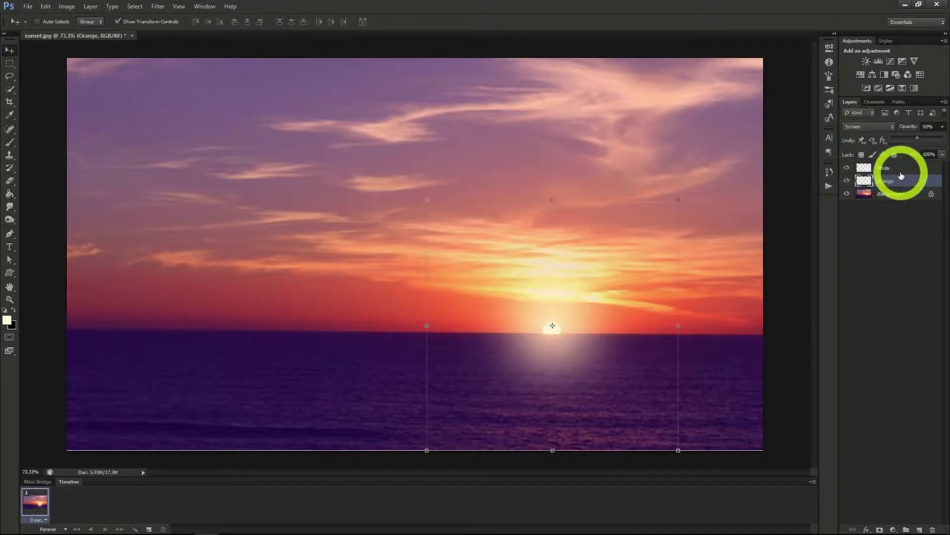
Strongly reduce the White layer's fill so its glow over the sun becomes faint
click(899, 171)
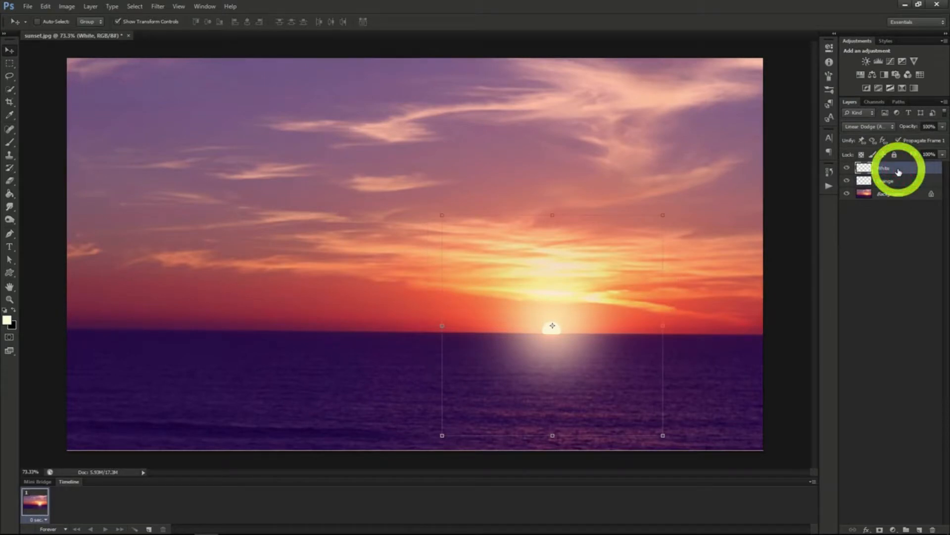
click(941, 155)
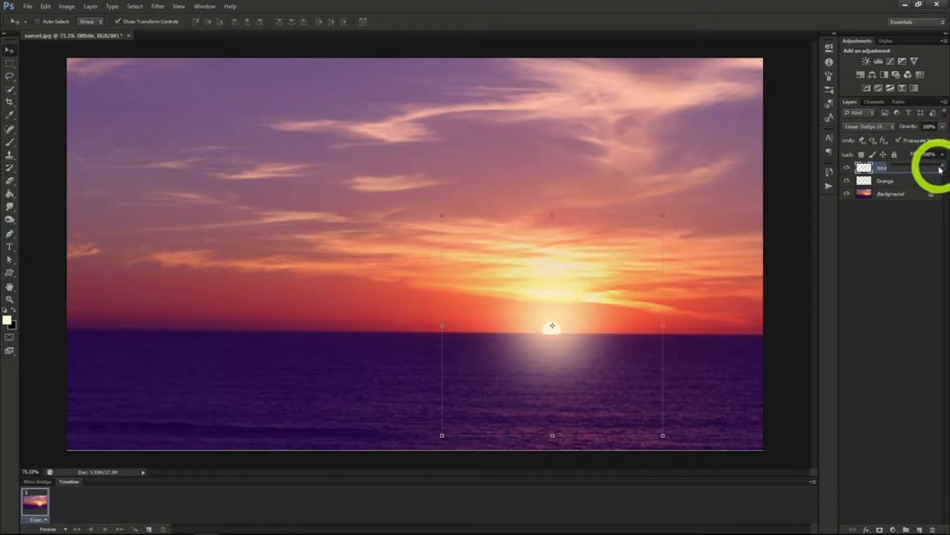
drag(940, 169, 902, 171)
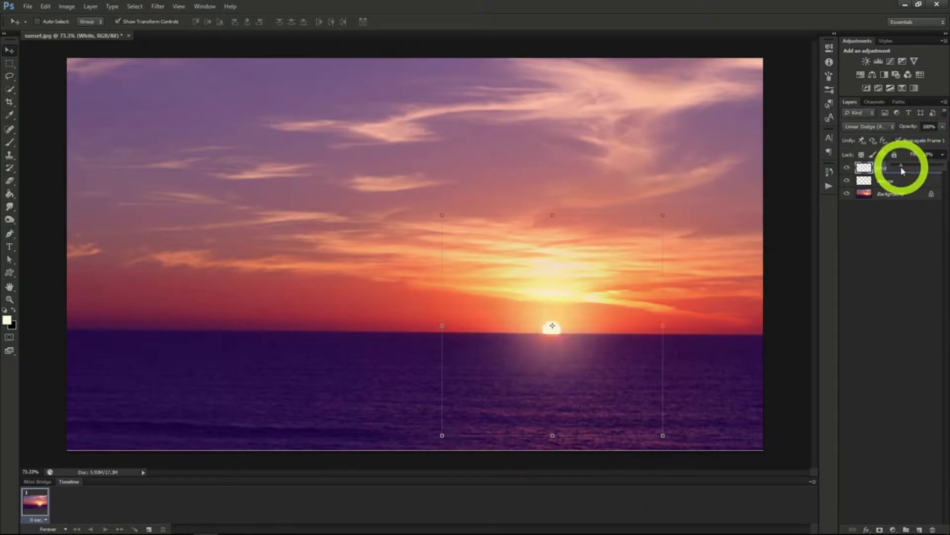